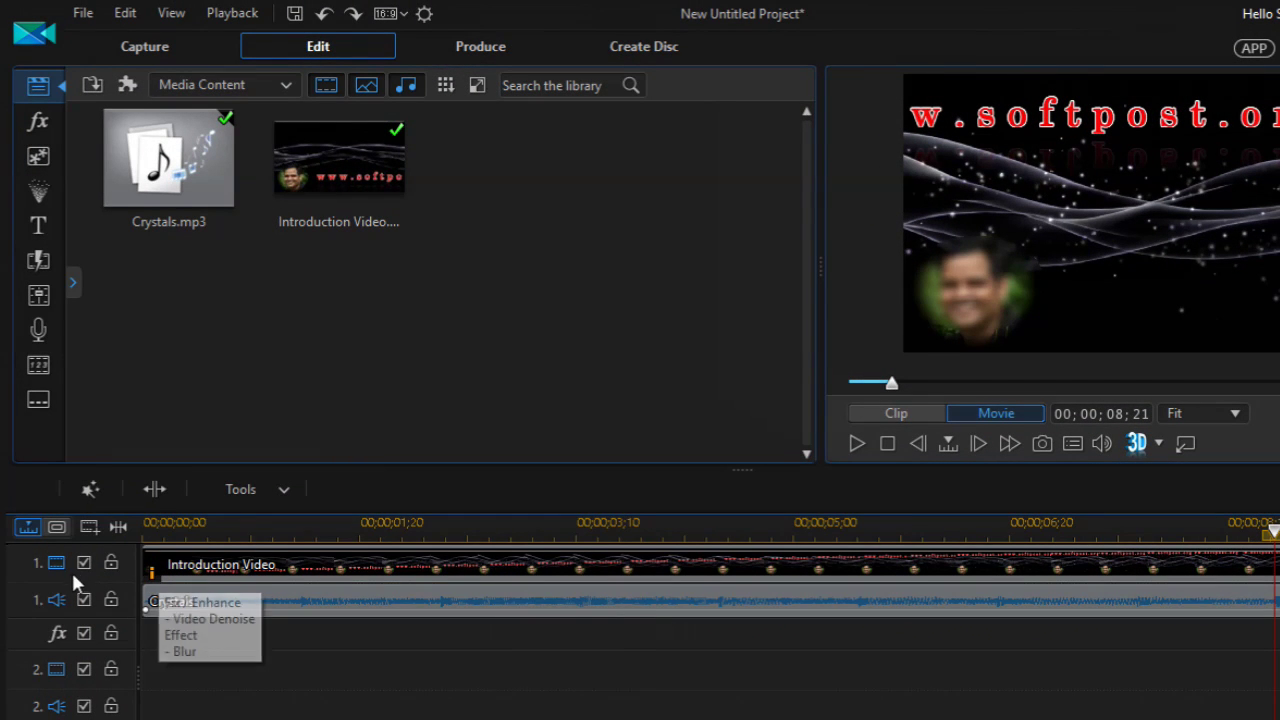
Move the playhead to about 00;00;00;18 and select the Crystals audio clip on the timeline
left_click(251, 601)
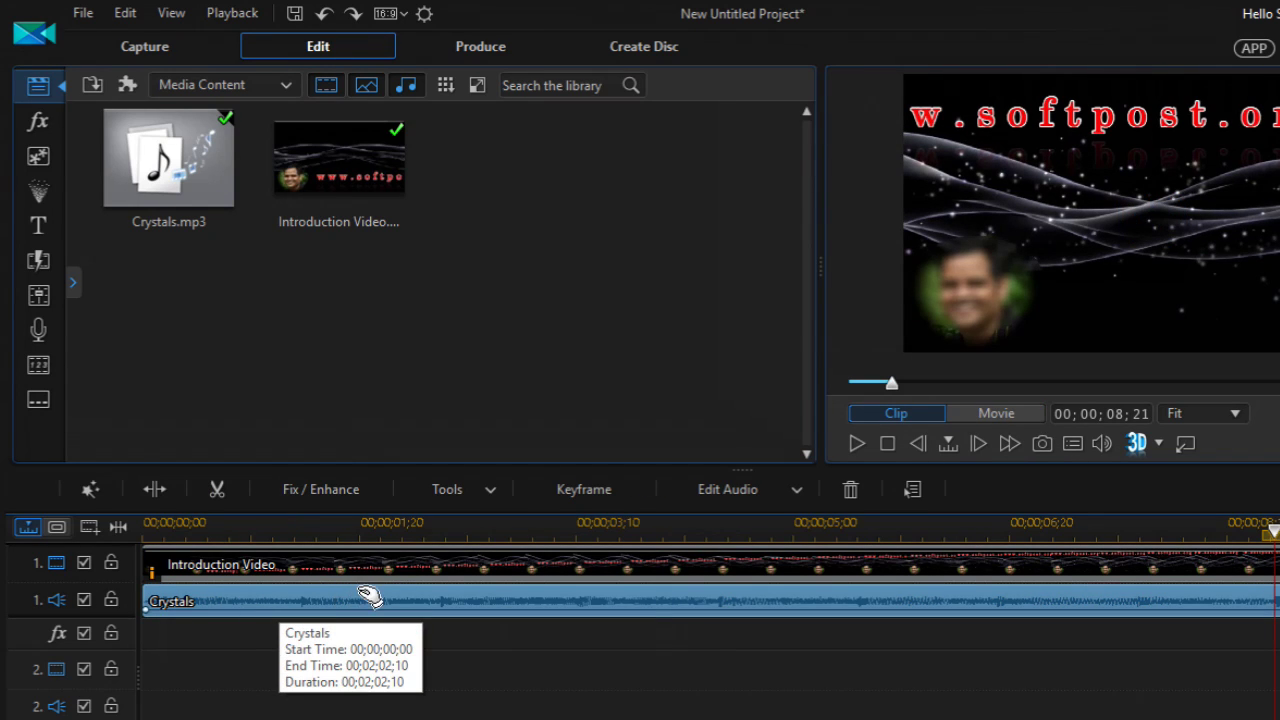
left_click_drag(1273, 530, 222, 515)
left_click(423, 594)
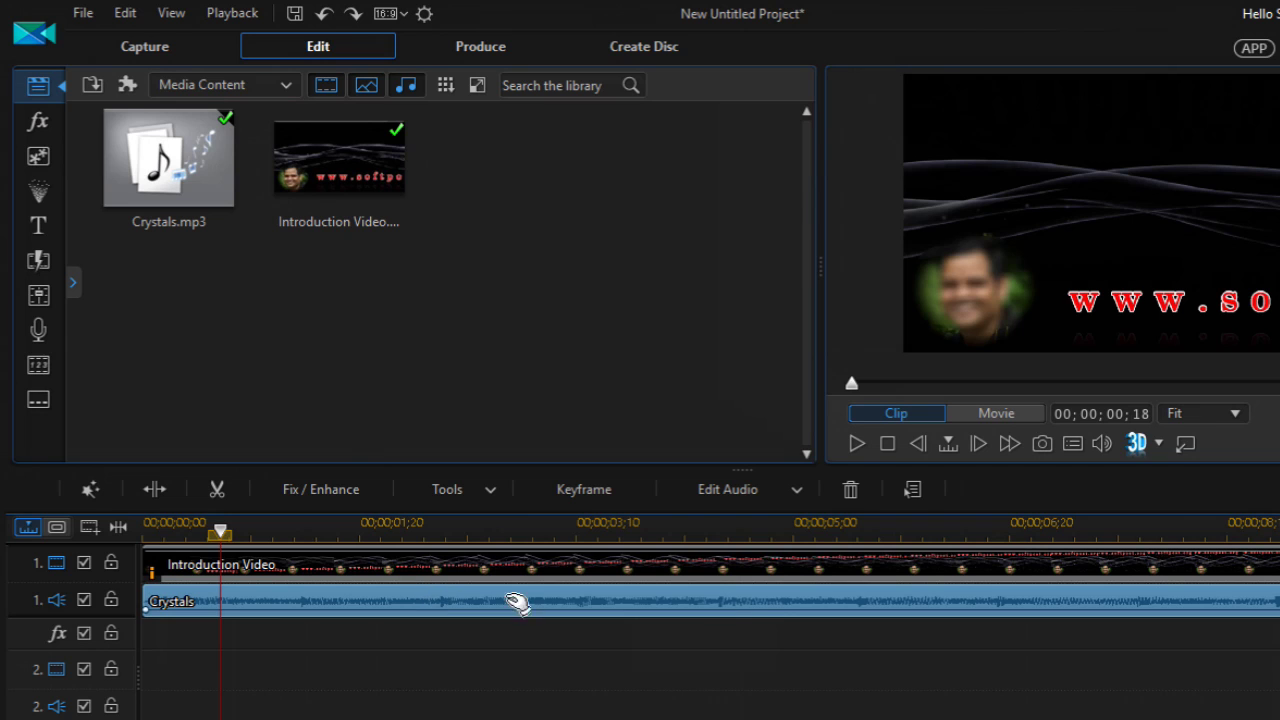
Open the Crystals clip in AudioDirector from the Edit Audio list and switch to Restore
left_click(797, 489)
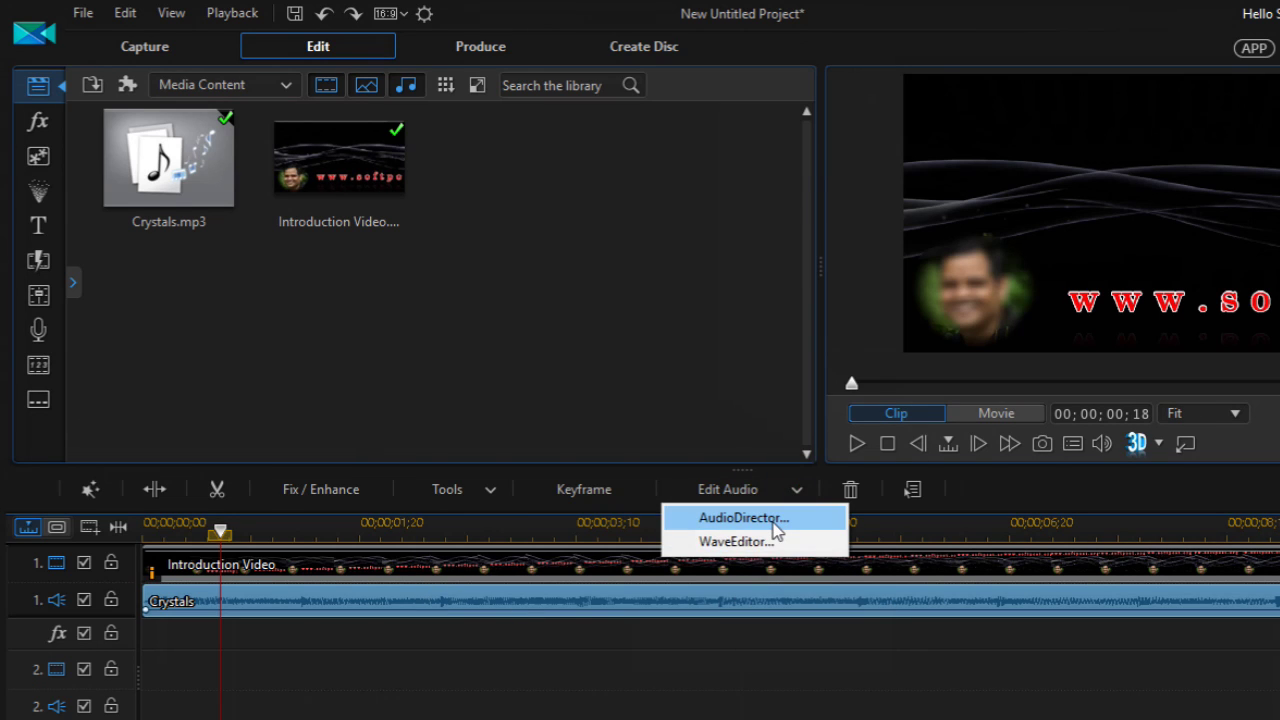
left_click(774, 520)
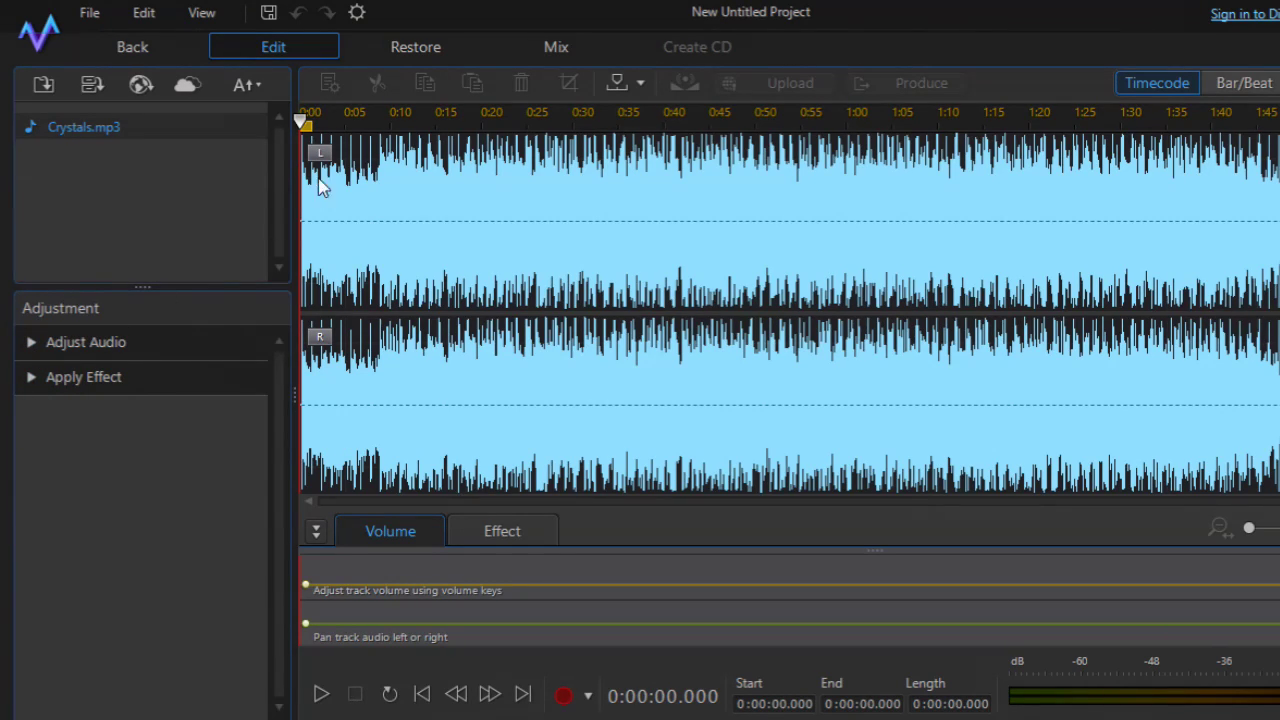
left_click(412, 50)
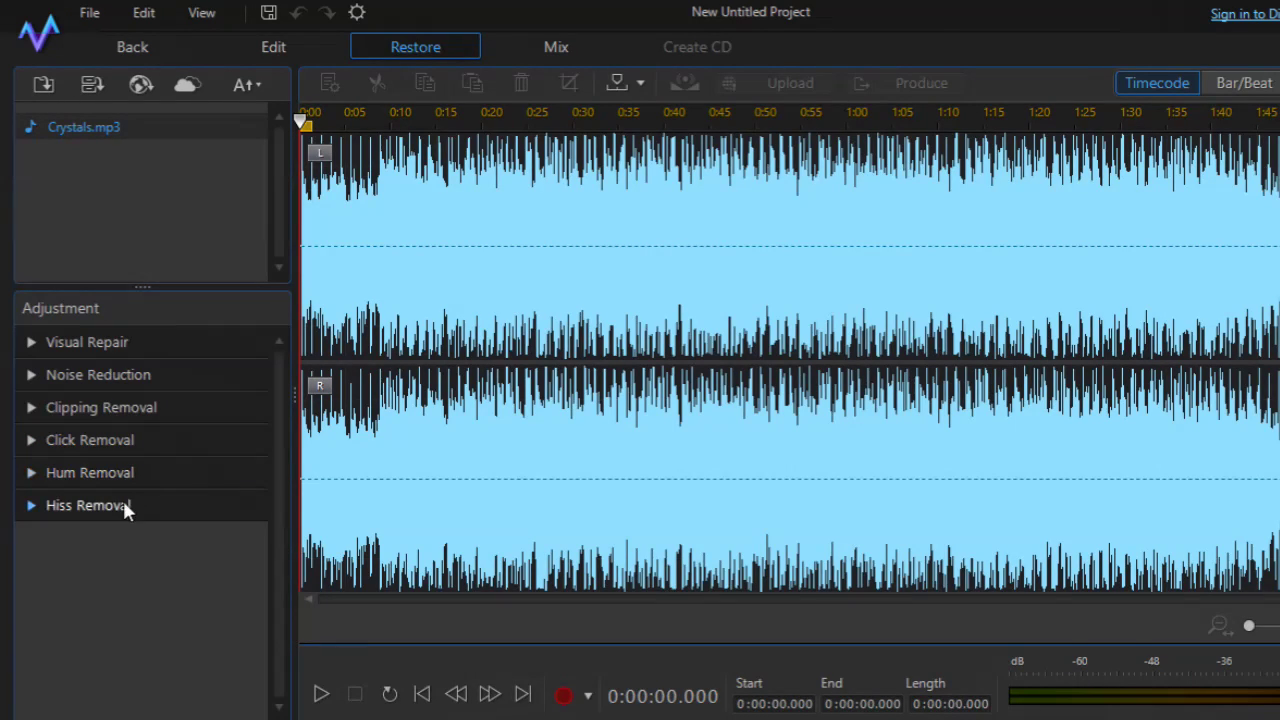
Open the Noise Reduction settings in AudioDirector's Restore workspace
left_click(86, 376)
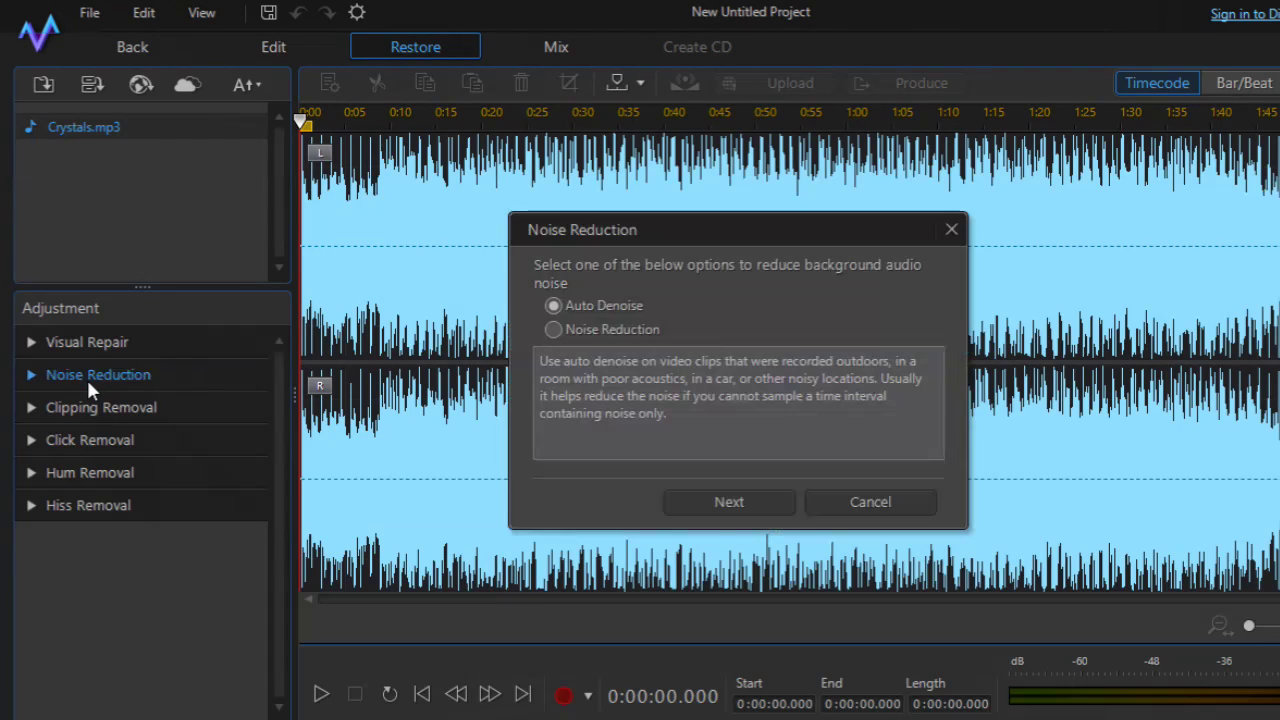
Choose manual Noise Reduction over Auto Denoise, go to Step 1, and start Analyze
left_click(620, 338)
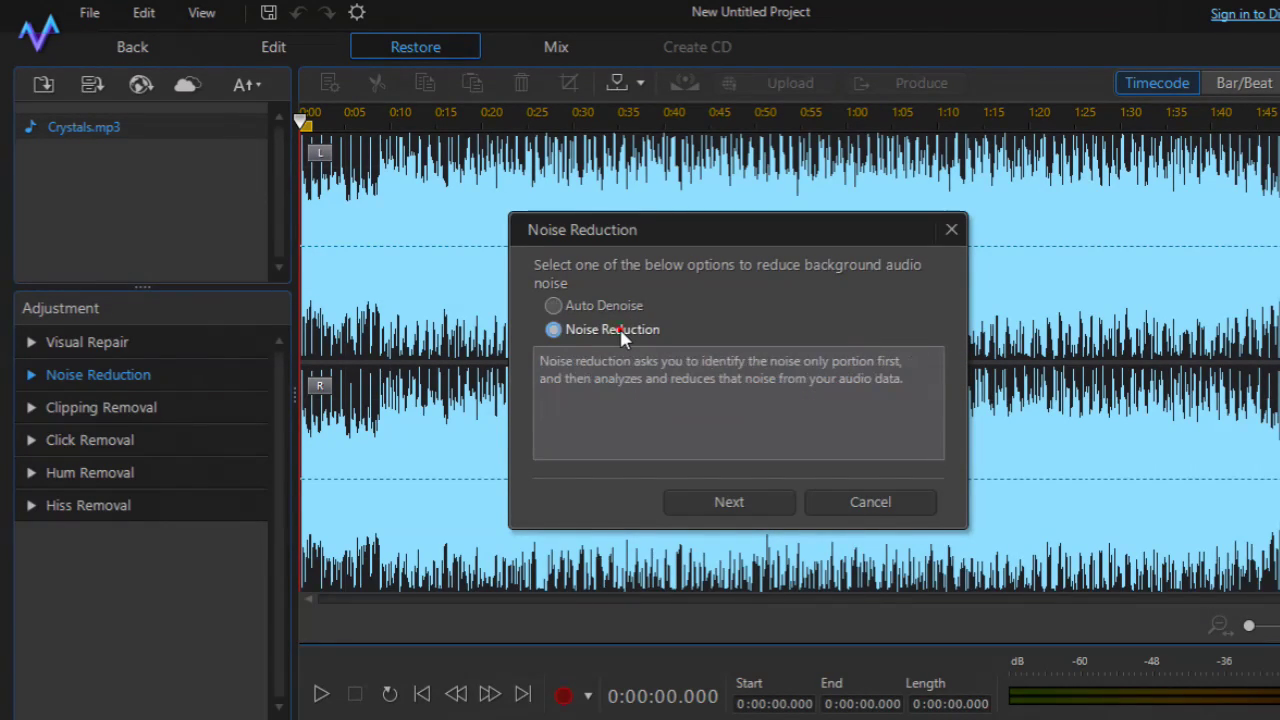
left_click(779, 506)
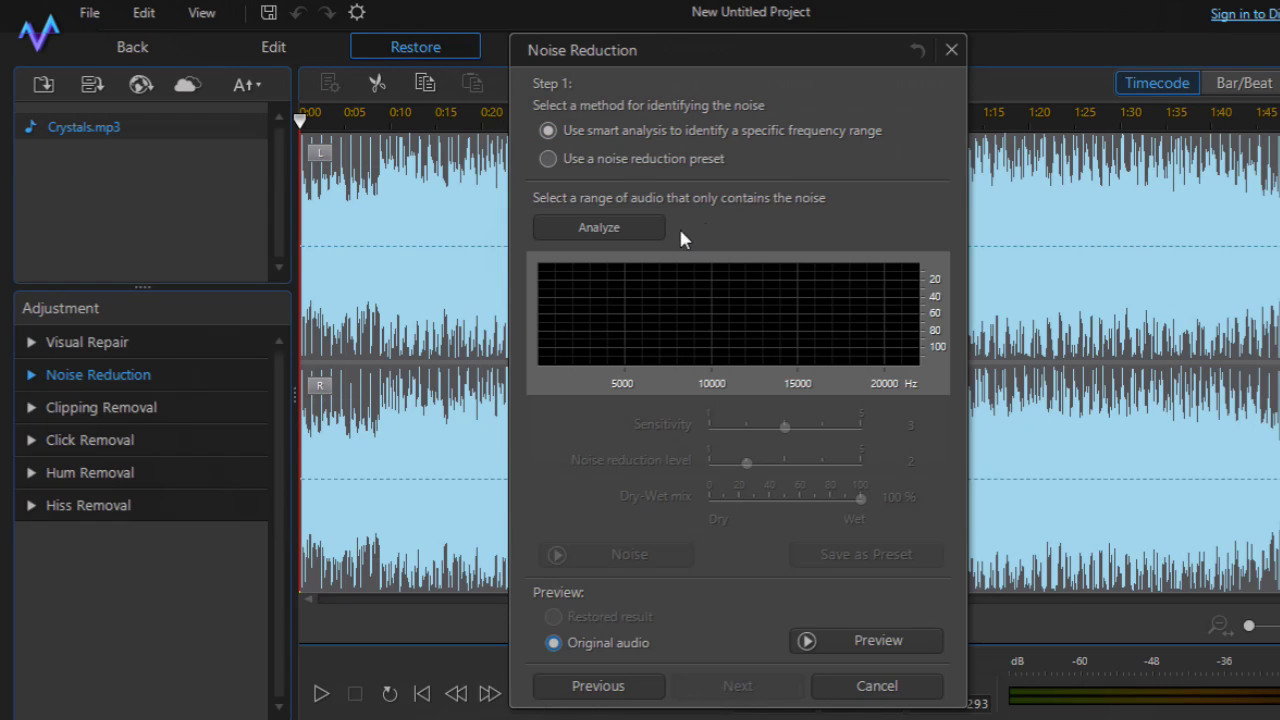
left_click(634, 229)
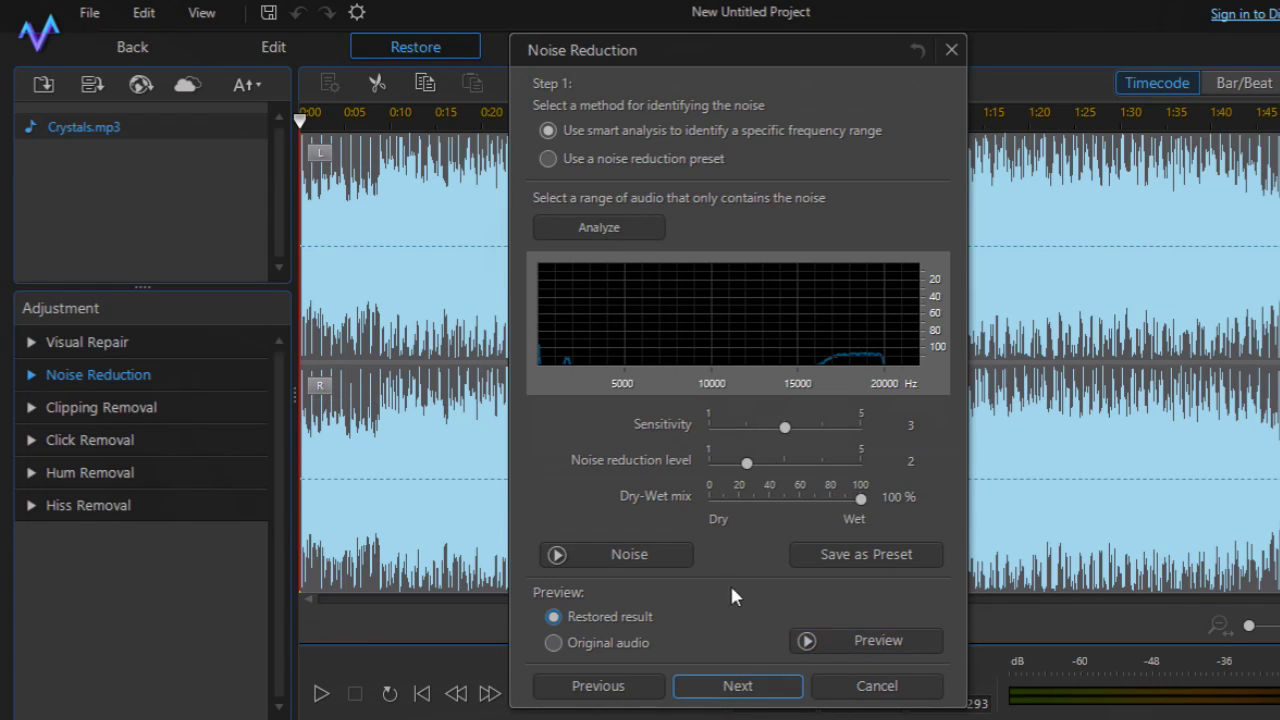
Identify the noise with the Microphone noise reduction preset and advance to the range step
left_click(639, 159)
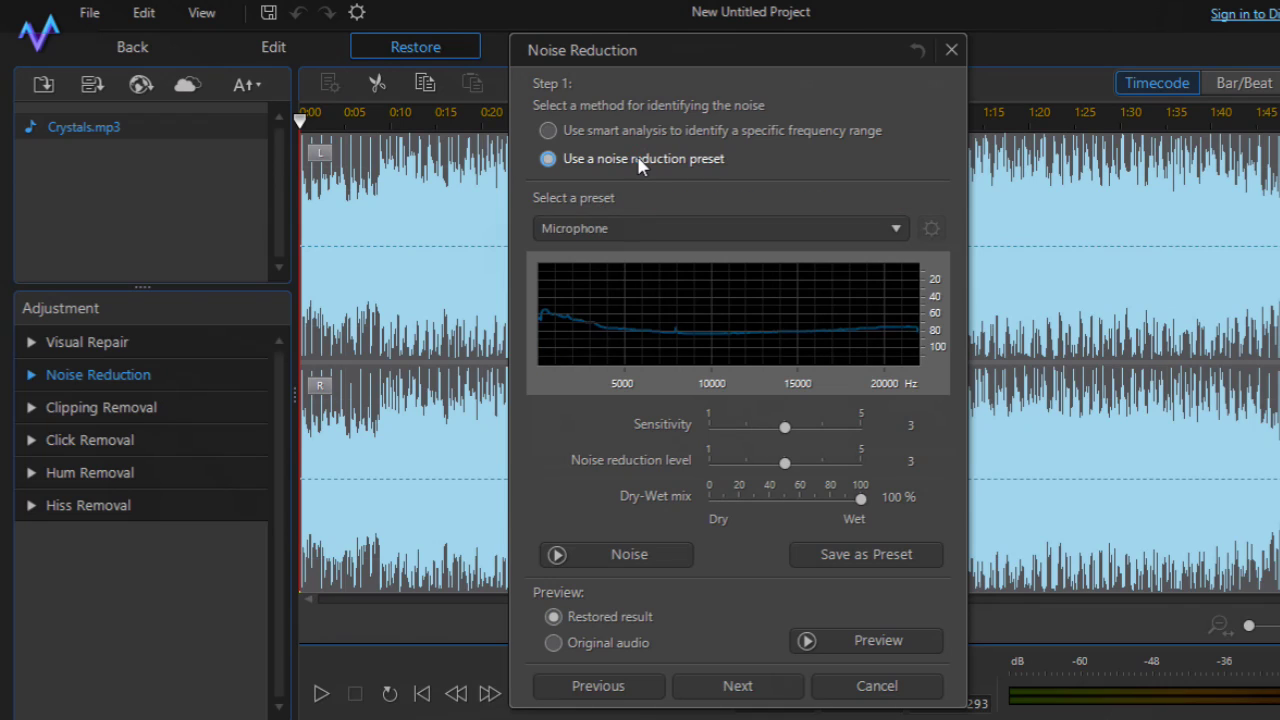
left_click(641, 230)
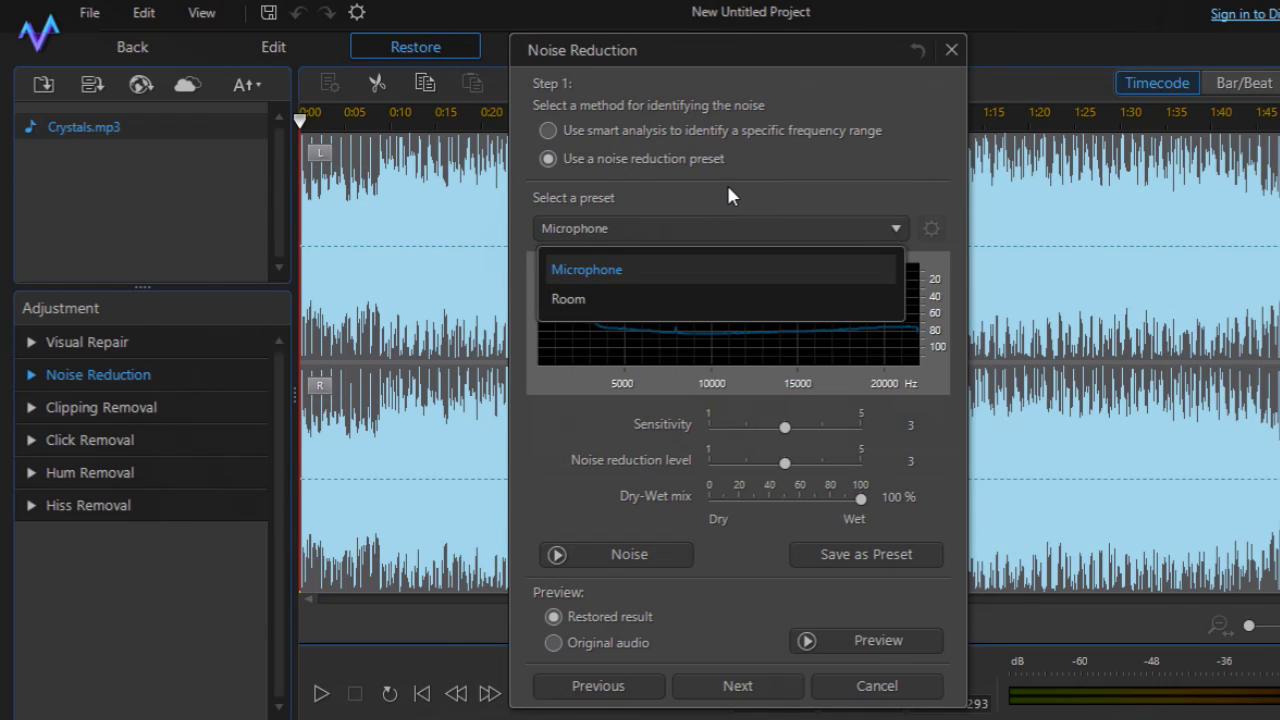
left_click(646, 264)
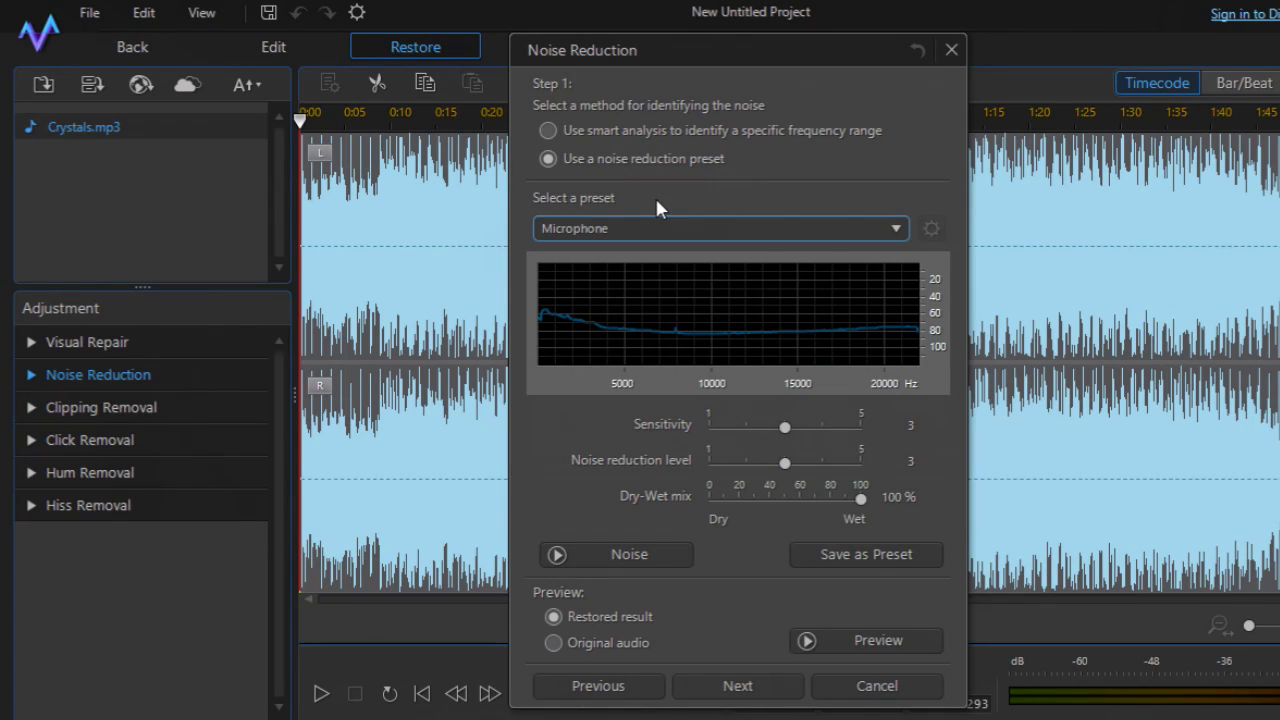
left_click(765, 686)
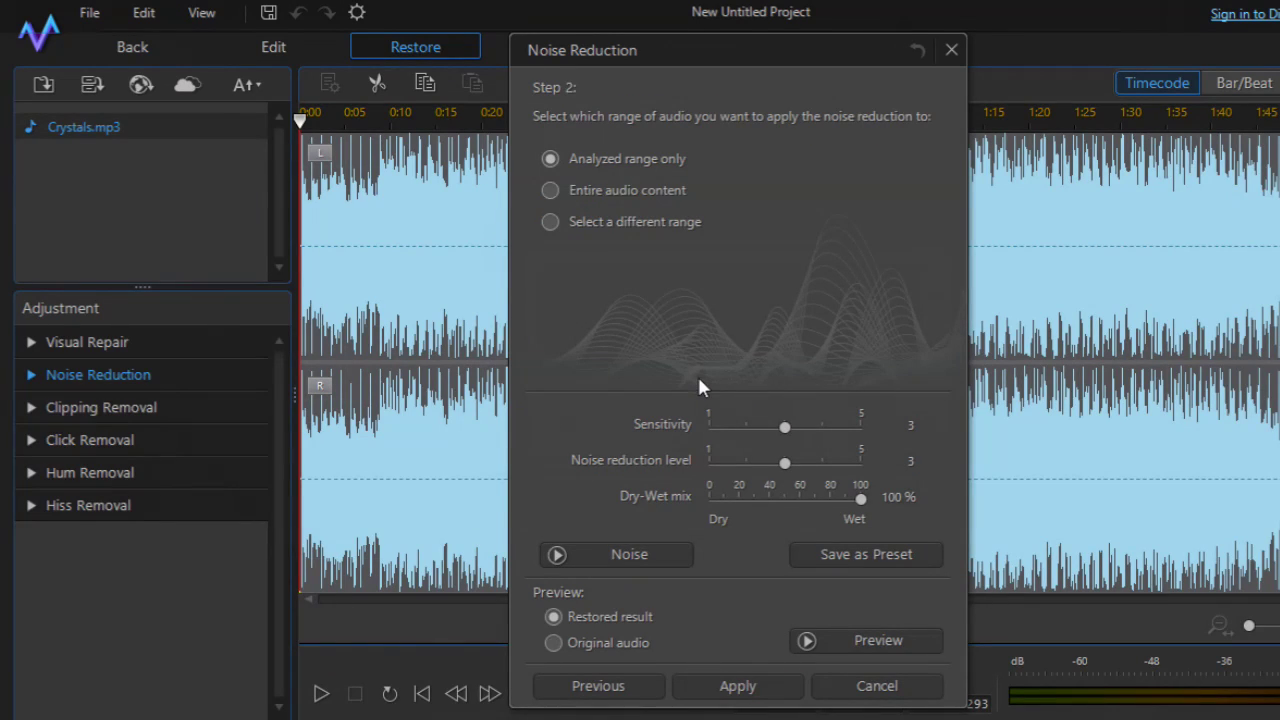
Pick 'Entire audio content', then cancel Noise Reduction without applying it
left_click(624, 191)
left_click(857, 688)
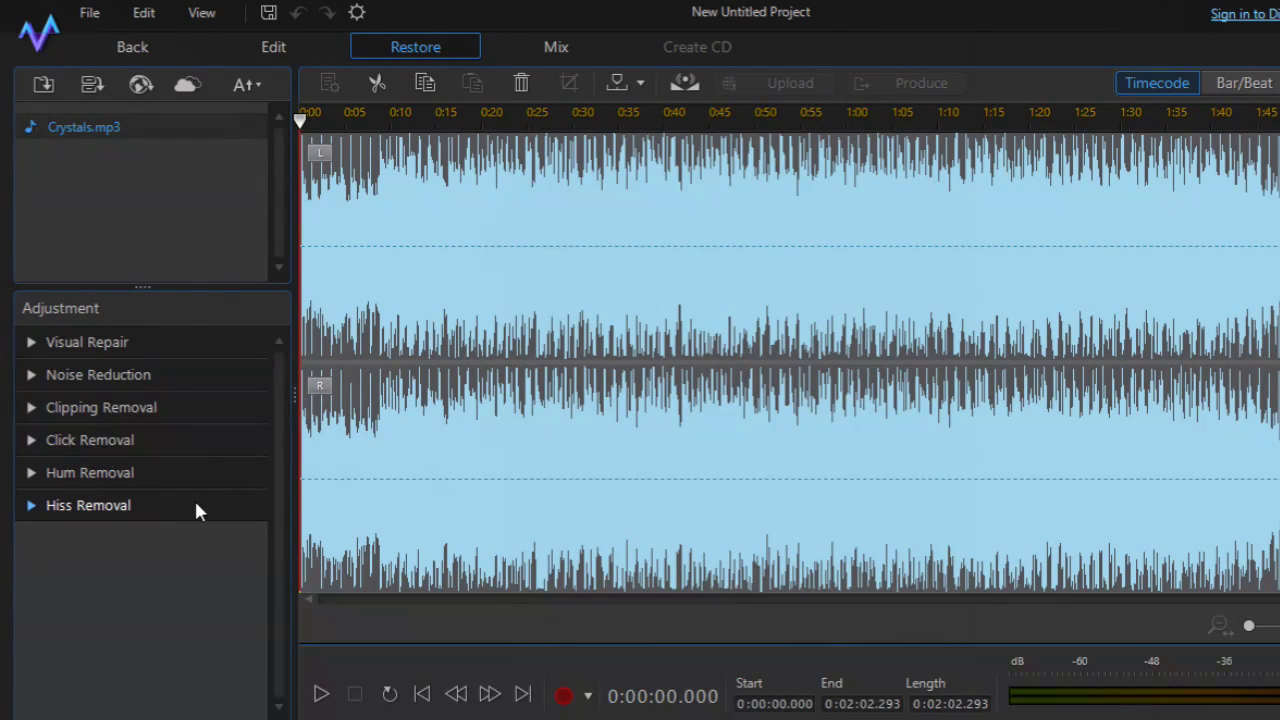
Start Hiss Removal and identify the hiss using the Default hiss removal preset
left_click(239, 509)
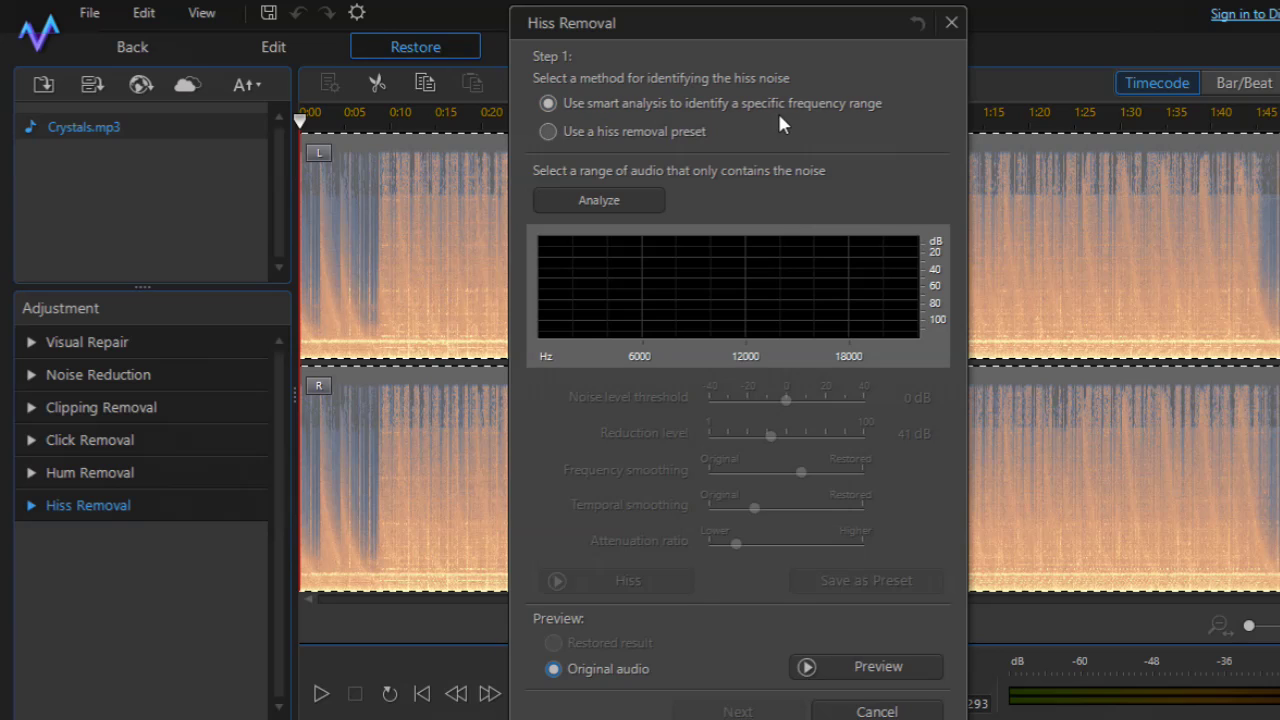
left_click(679, 133)
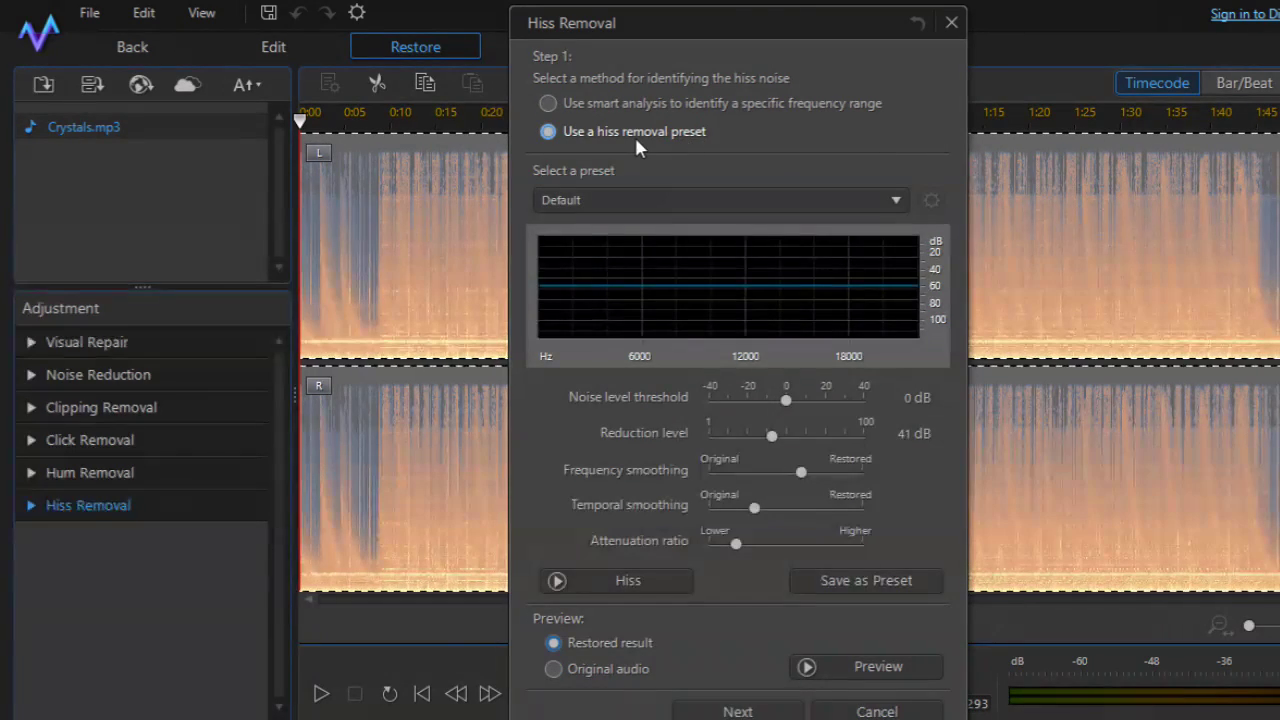
left_click(632, 197)
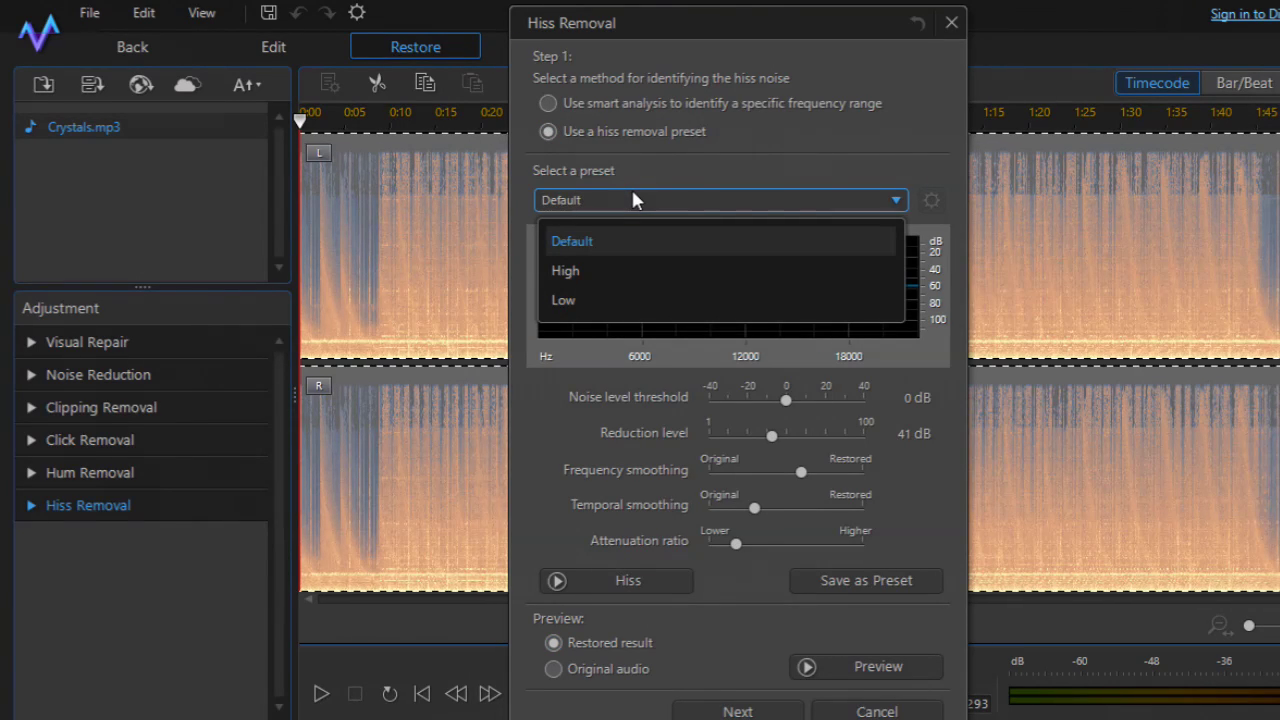
left_click(632, 197)
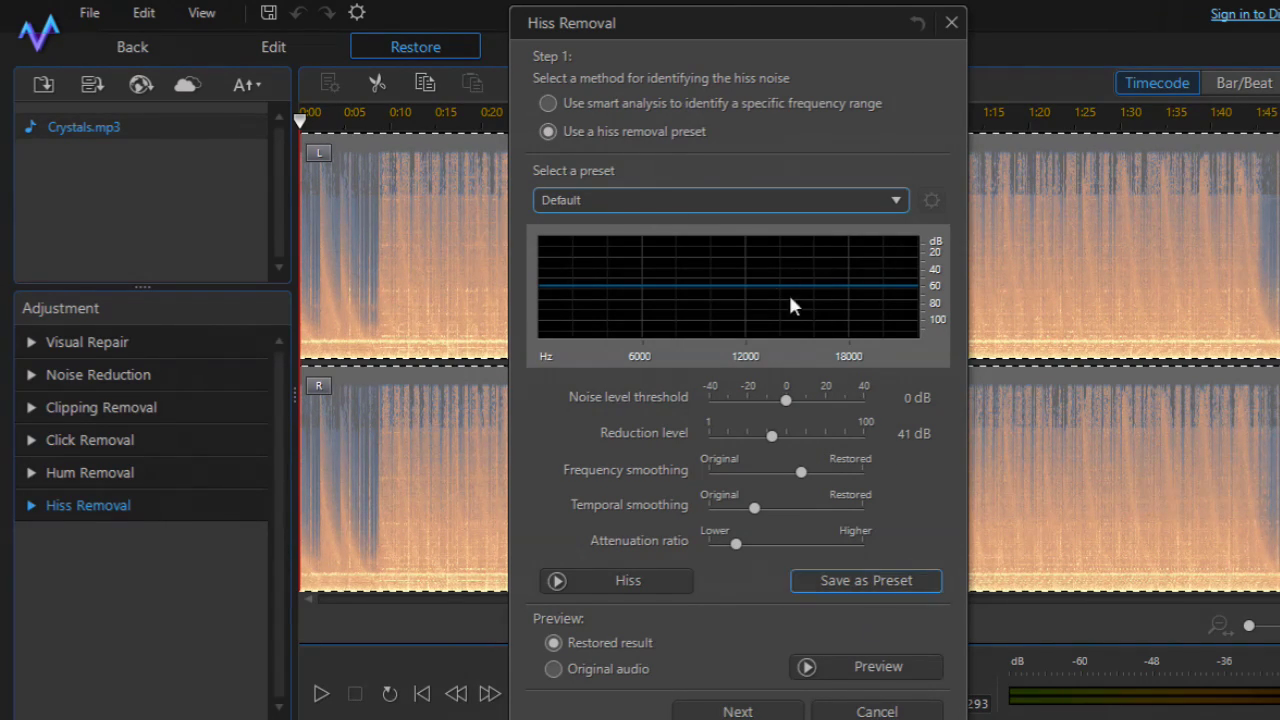
left_click(684, 202)
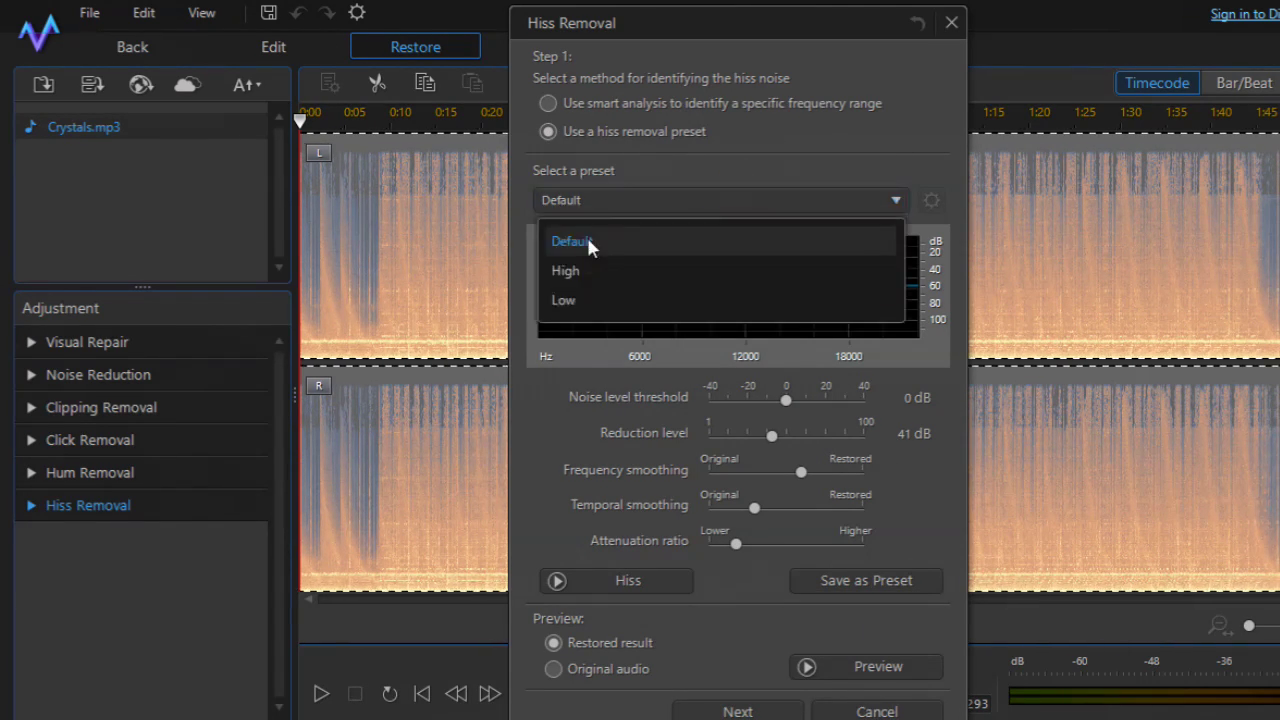
left_click(786, 170)
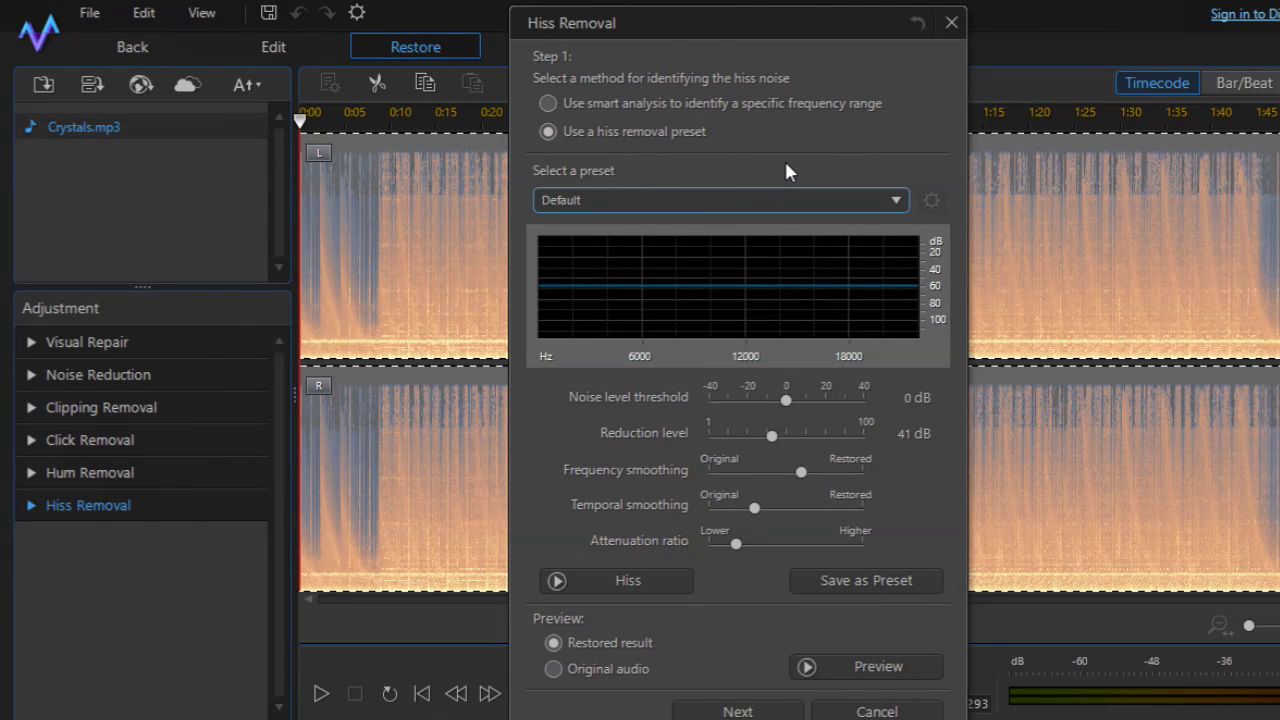
Preview the hiss-removed sound, replay it, and advance to Step 2
left_click(902, 670)
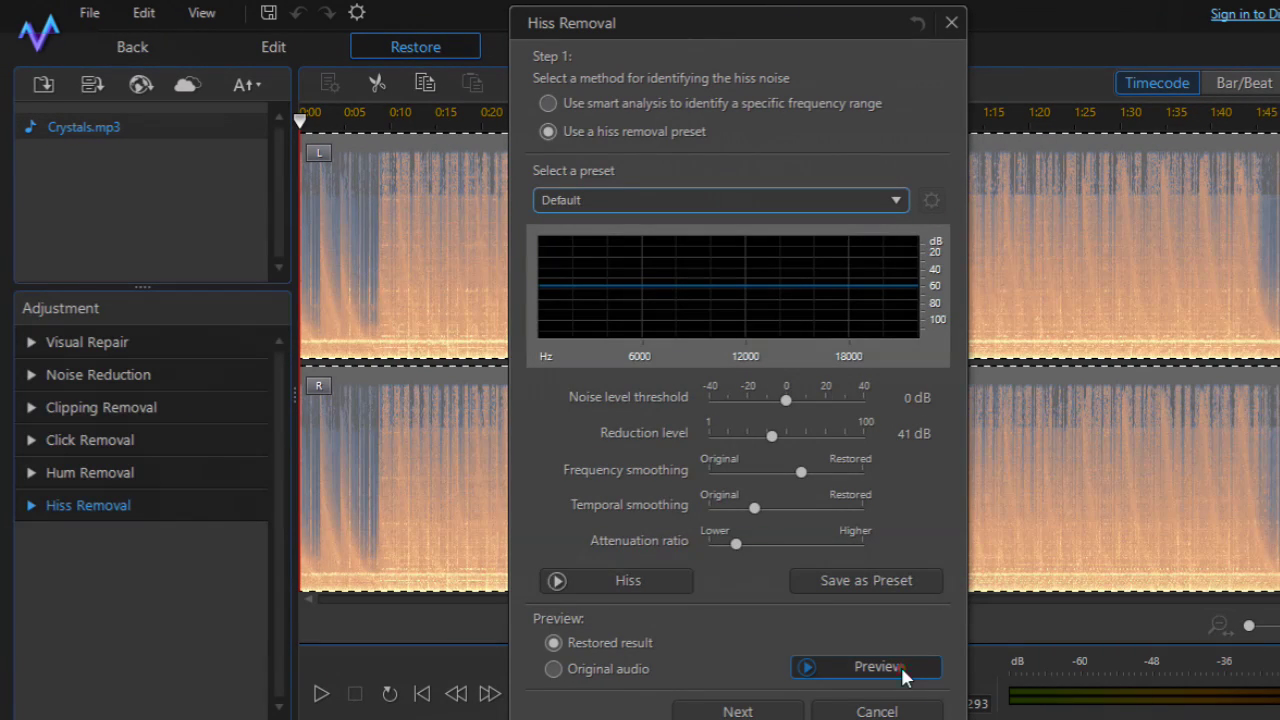
left_click(901, 667)
left_click(841, 667)
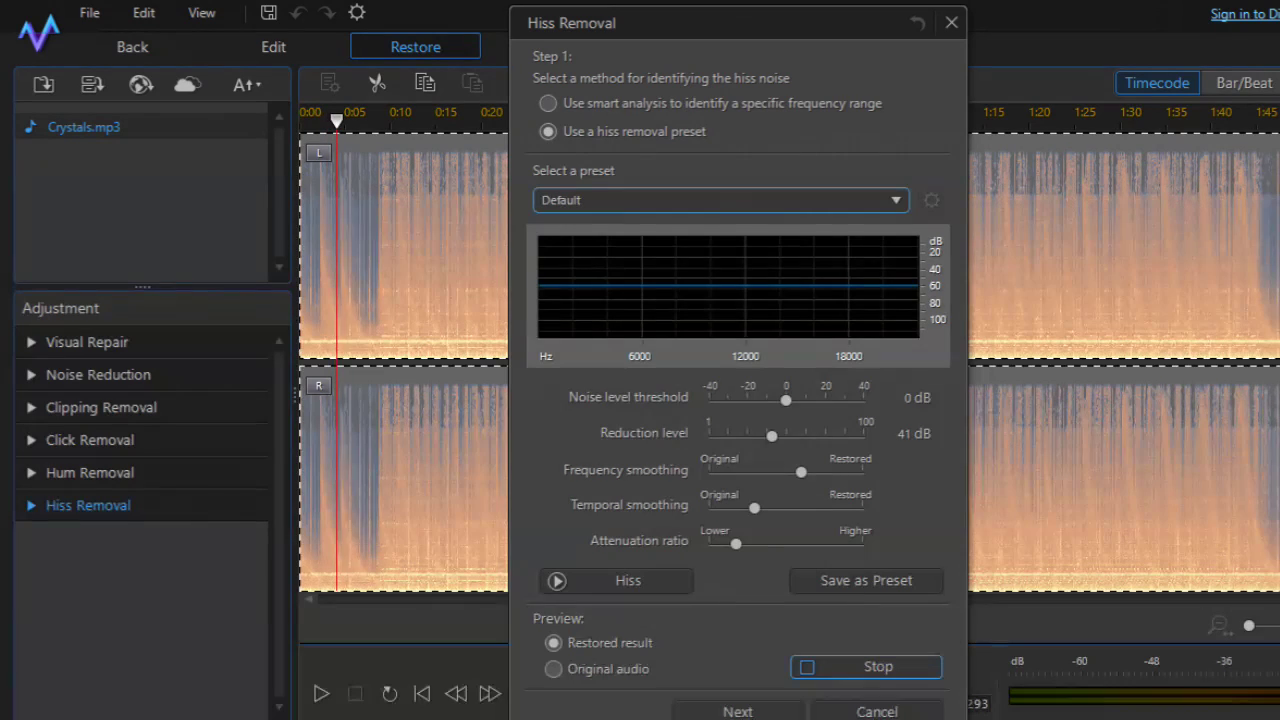
left_click(866, 666)
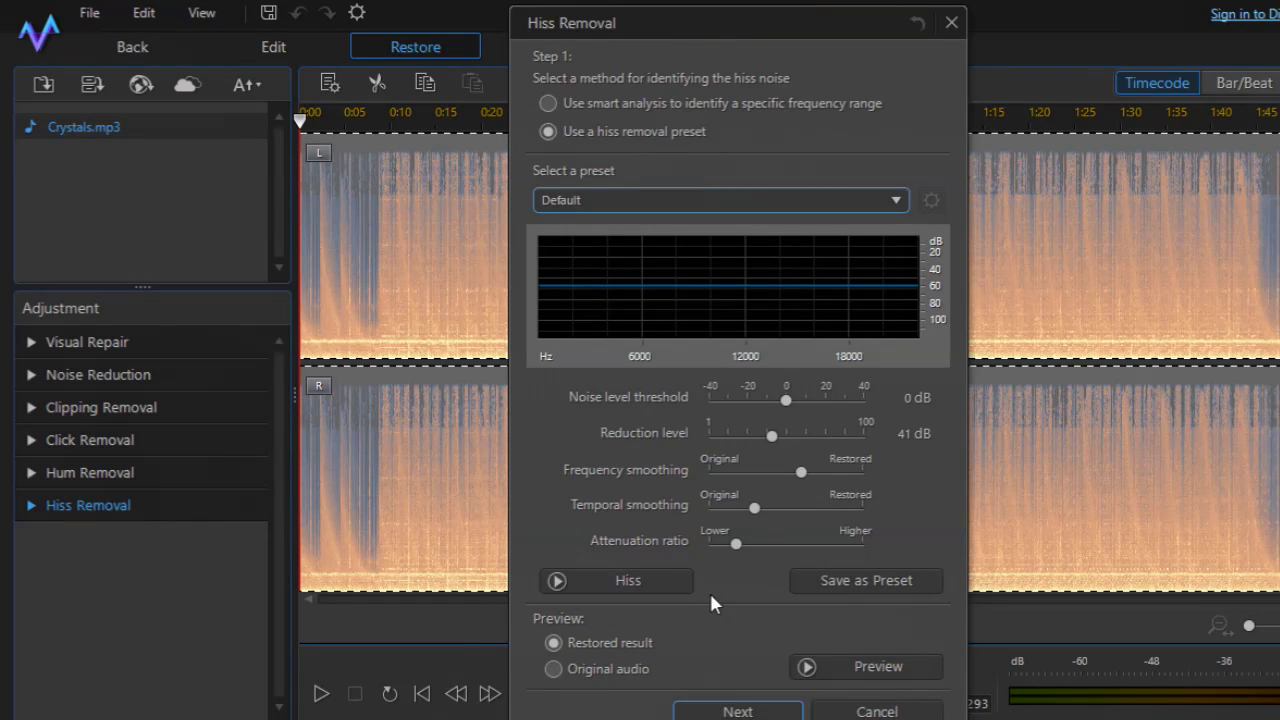
key("Return")
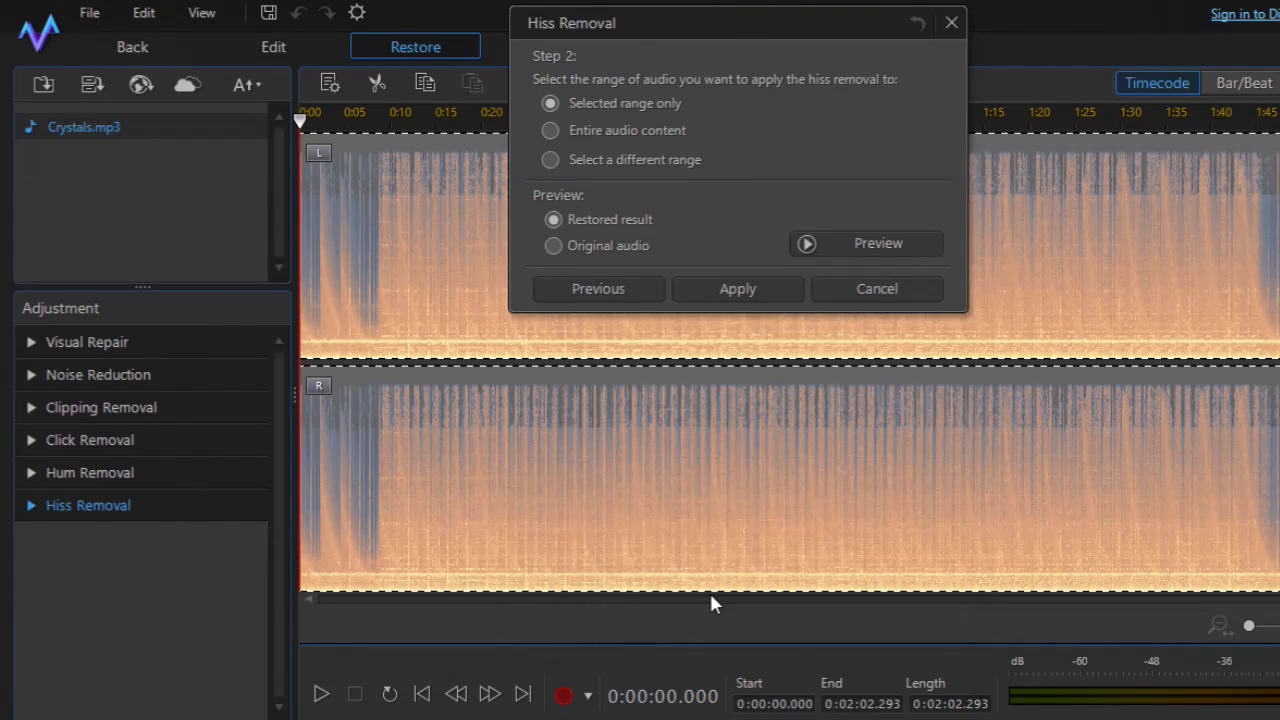
Pick 'Entire audio content' in Step 2, then cancel Hiss Removal without applying it
left_click(550, 131)
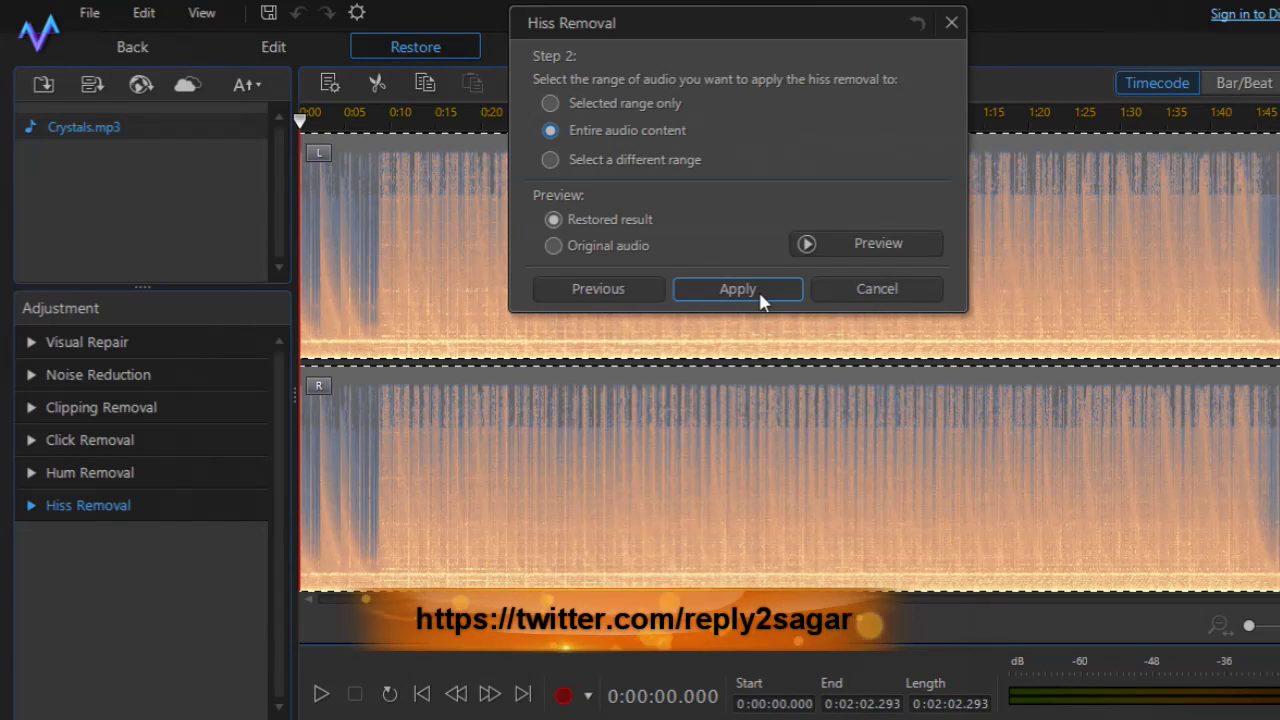
left_click(861, 284)
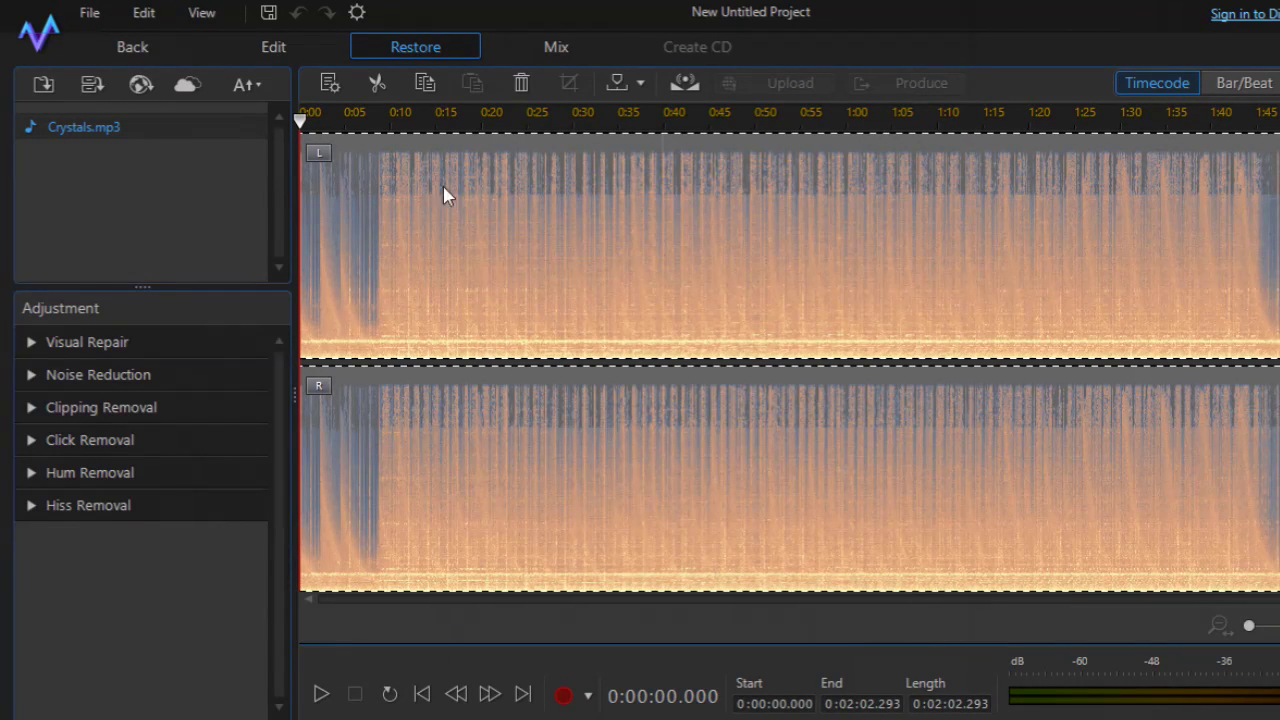
Return the unchanged original Crystals.mp3 to PowerDirector, confirming with Yes
left_click(149, 49)
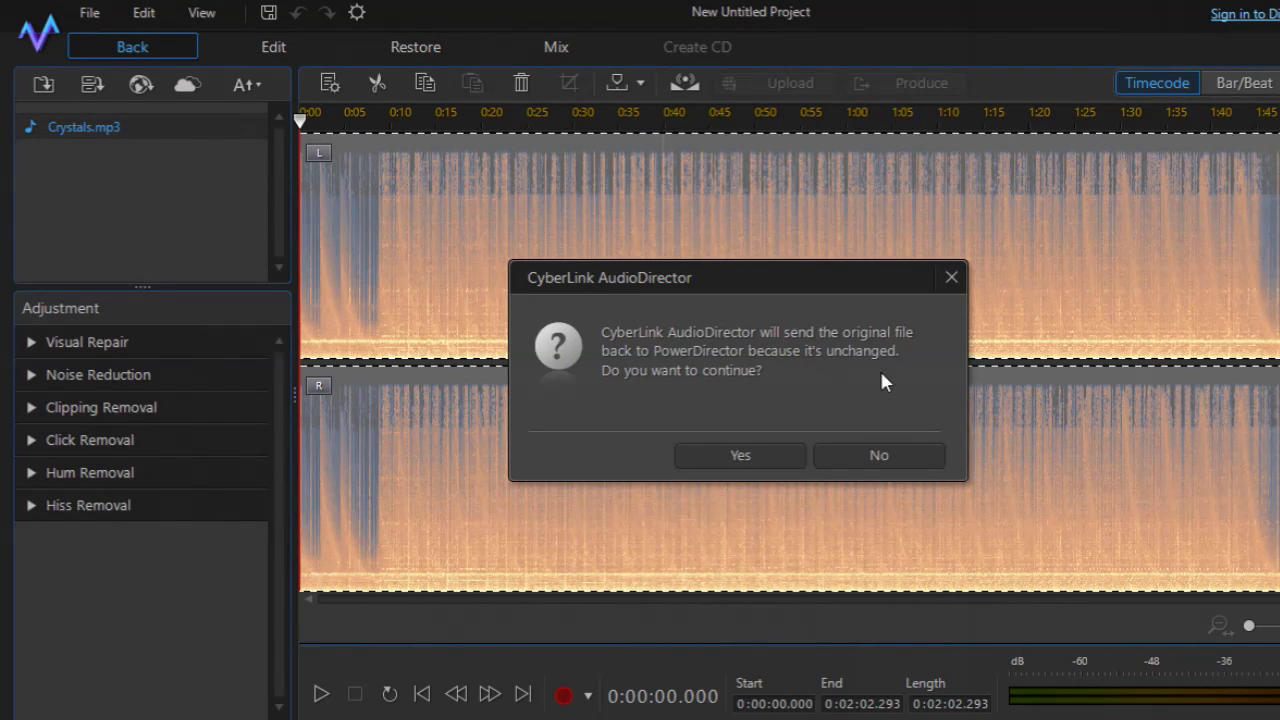
left_click(740, 456)
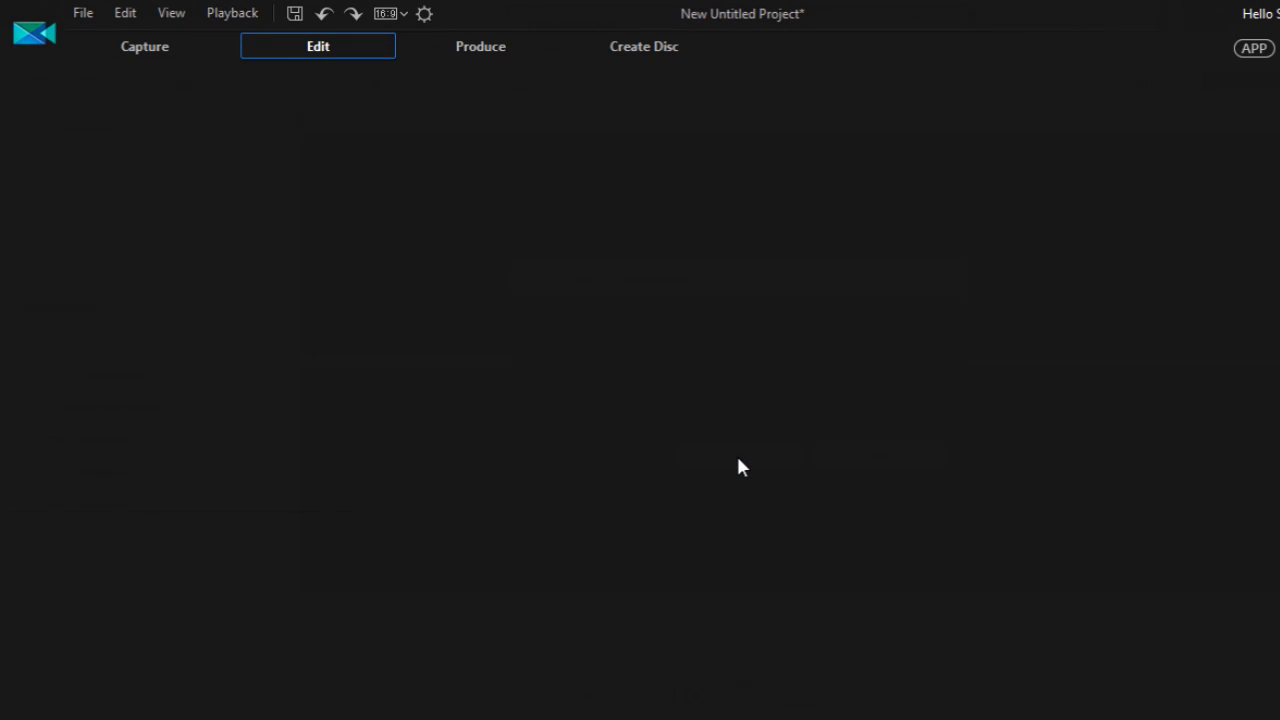
Select the Crystals.mp3 item in PowerDirector's media library
left_click(147, 176)
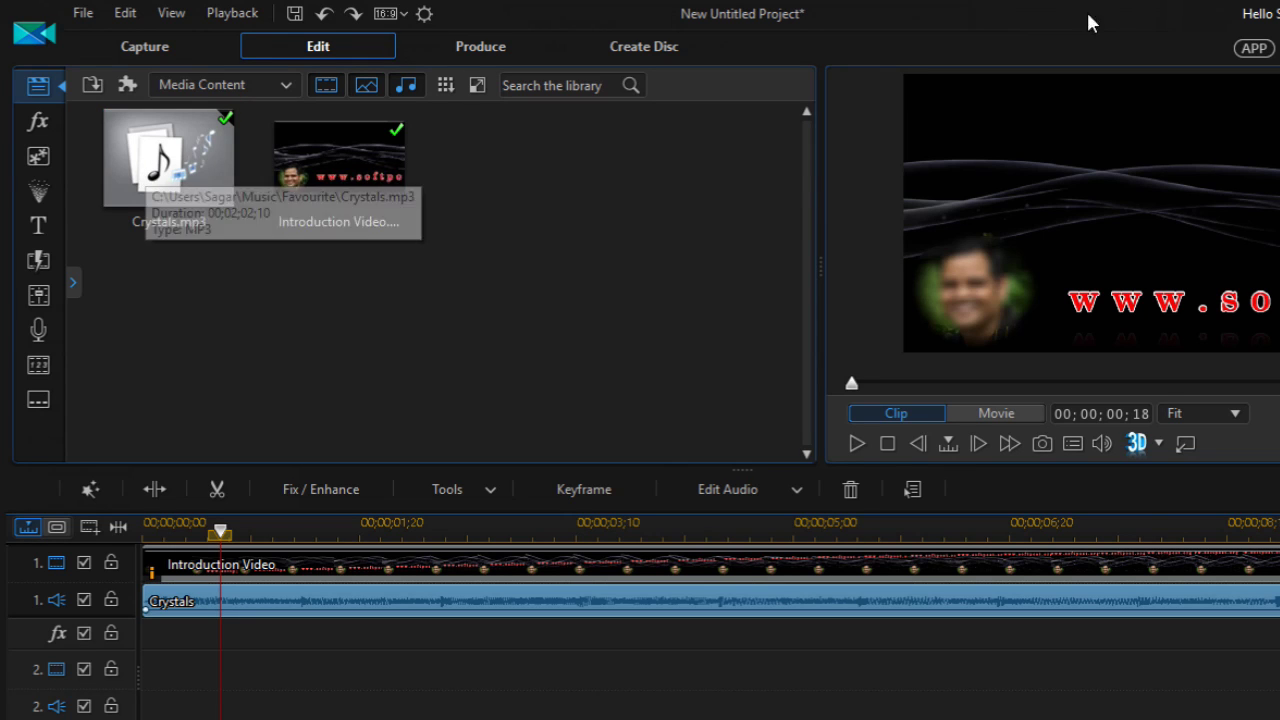